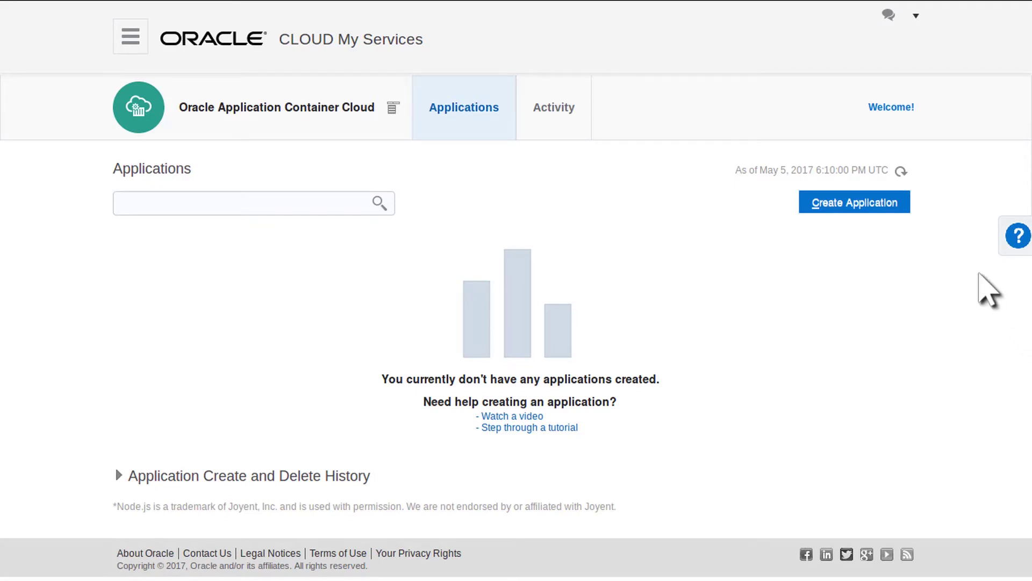
- Start a new application and pick Java SE as its platform
{"action": "left_click", "coordinate": [899, 204]}
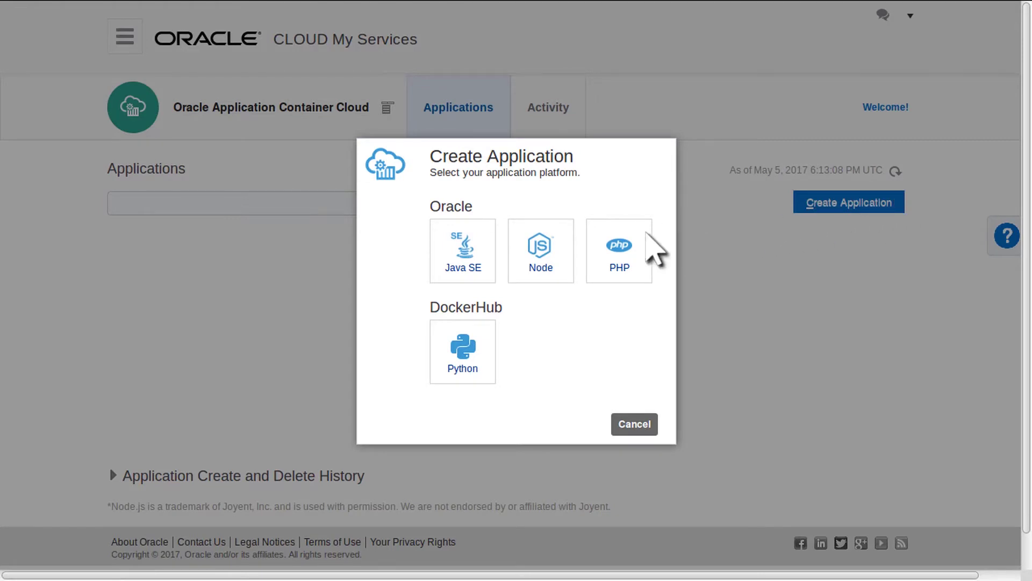
{"action": "left_click", "coordinate": [484, 271]}
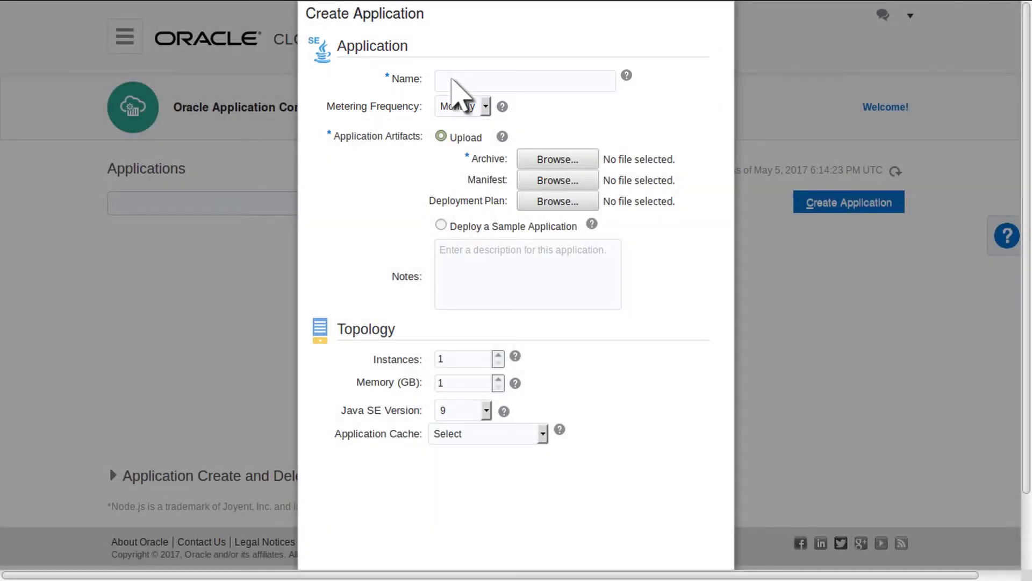
{"action": "type", "text": "EmployeeWebApp"}
- Set metering frequency to Hourly and attach the employees-web-app..zip archive
{"action": "left_click", "coordinate": [462, 105]}
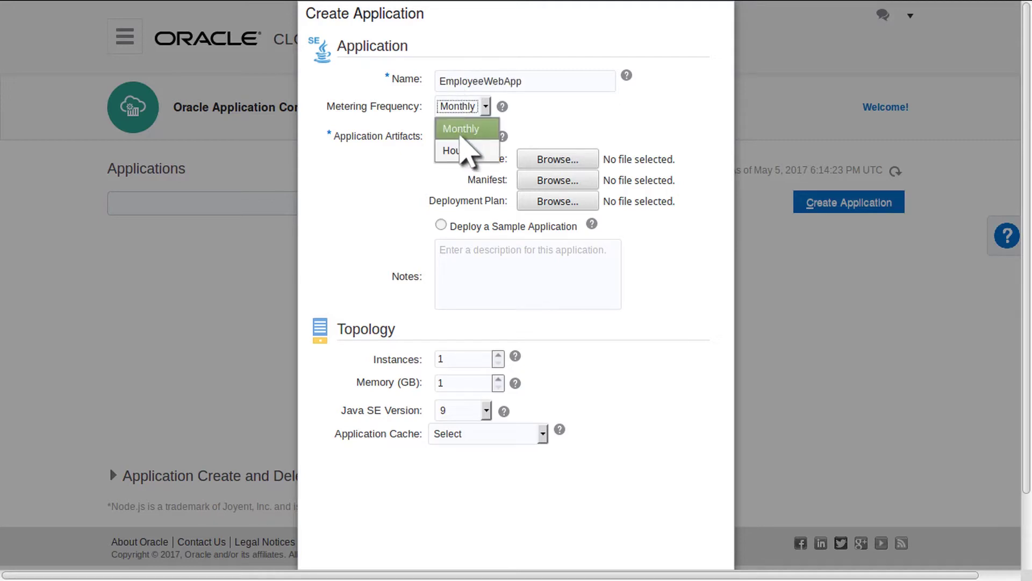
{"action": "left_click", "coordinate": [459, 145]}
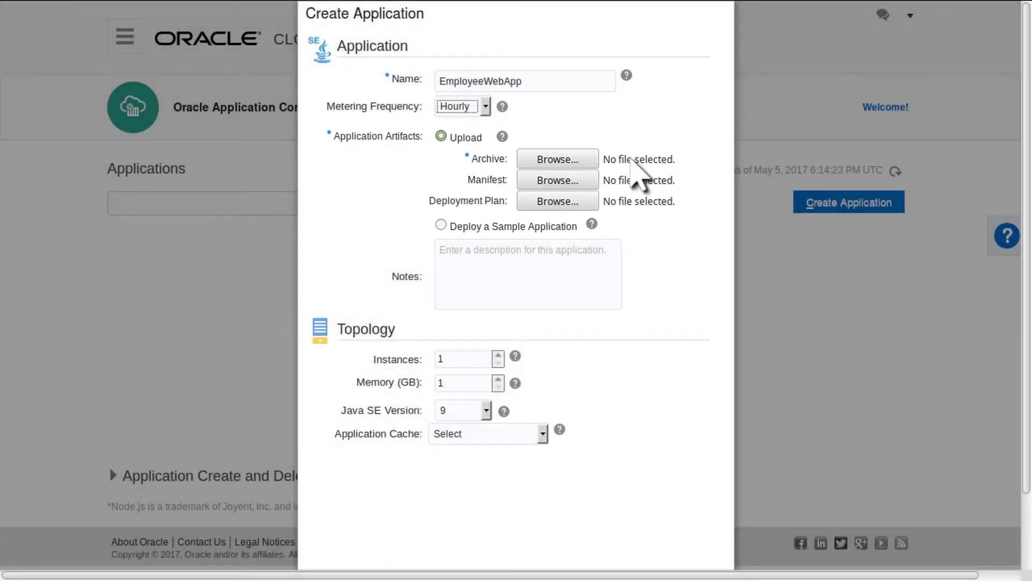
{"action": "left_click", "coordinate": [590, 159]}
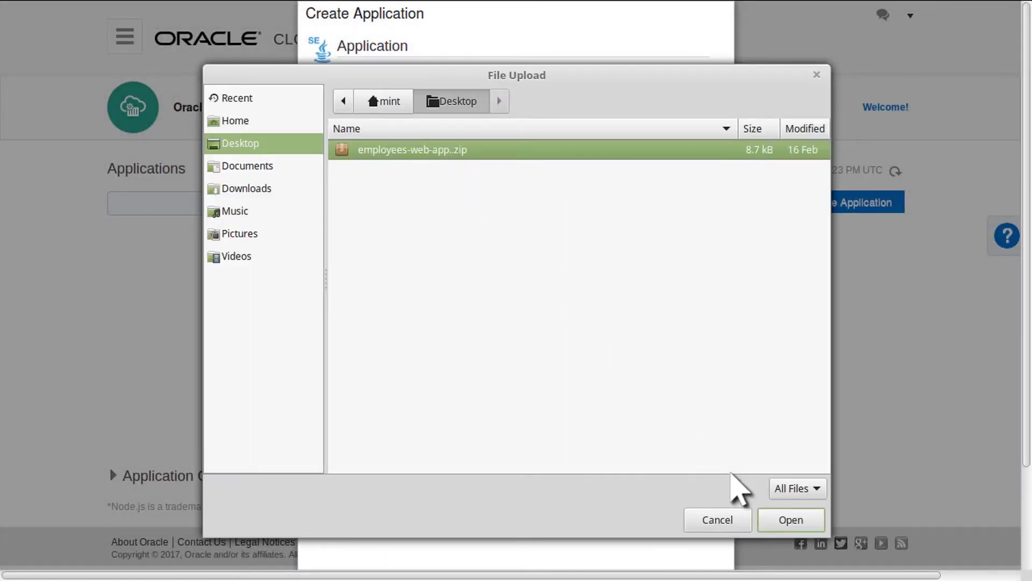
{"action": "left_click", "coordinate": [790, 519]}
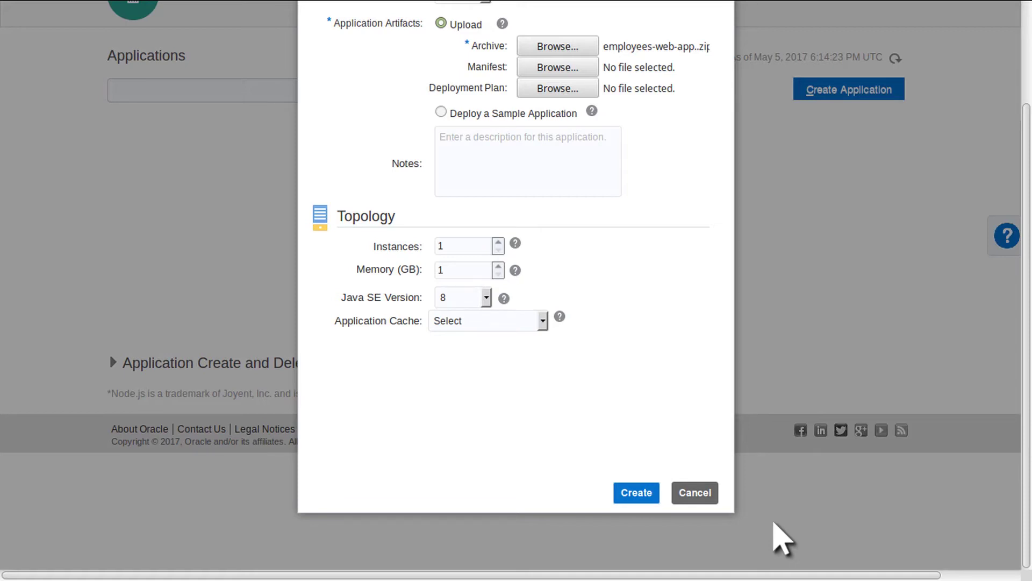
{"action": "left_click", "coordinate": [649, 496]}
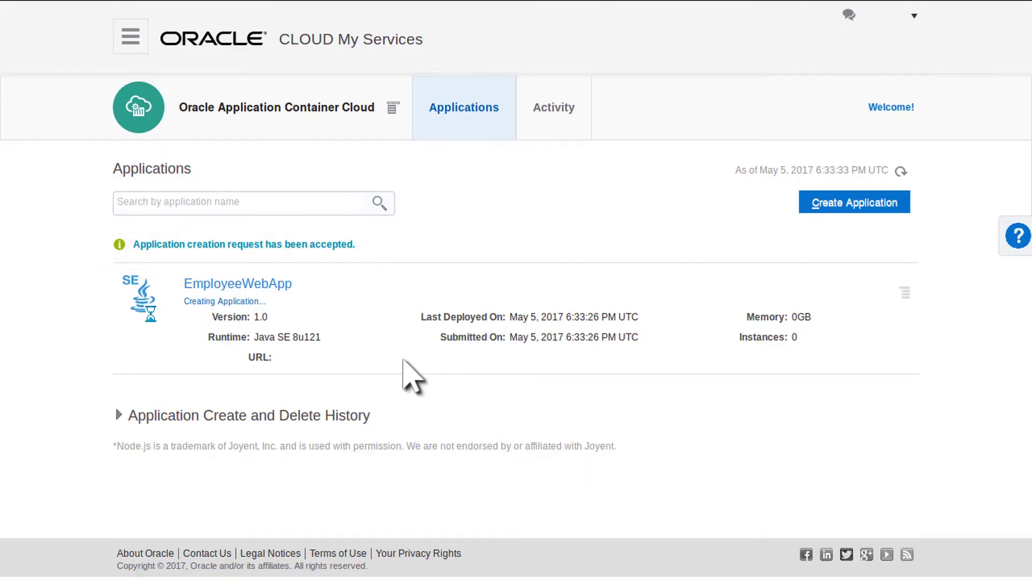
- Open the EmployeeWebApp overview page from the Applications list
{"action": "left_click", "coordinate": [277, 306]}
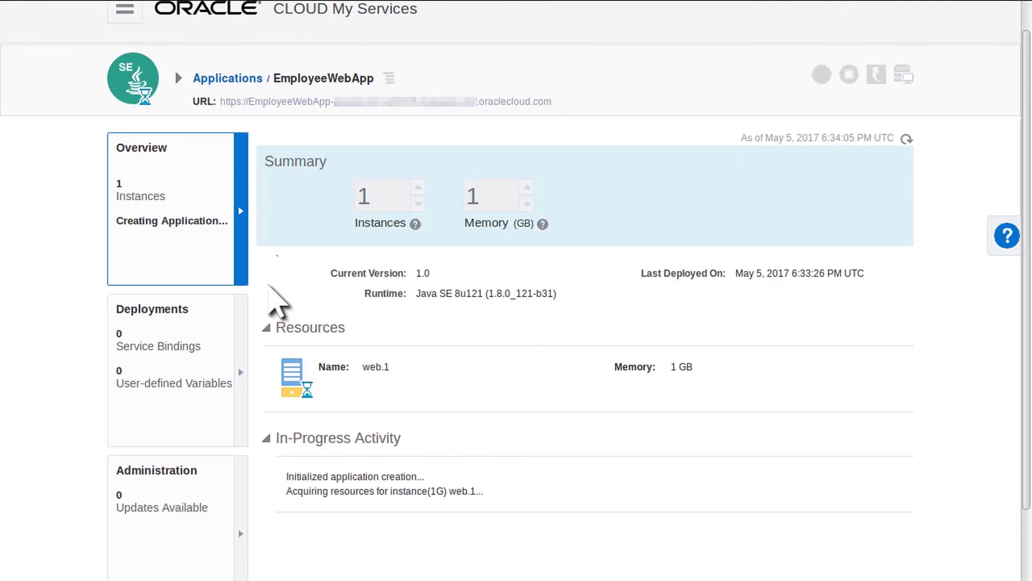